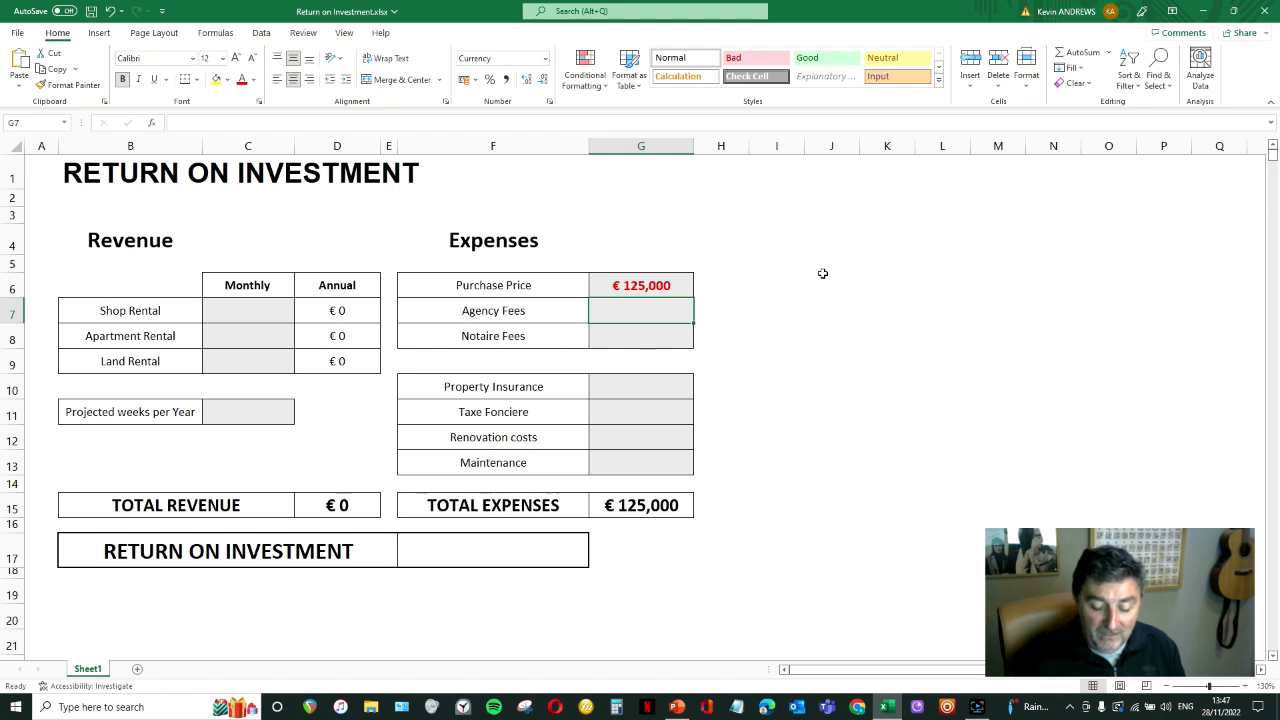
Enter agency fees of 12,000 and notaire fees of 12,000 in the Expenses table
type("12,")
type("000")
key("Return")
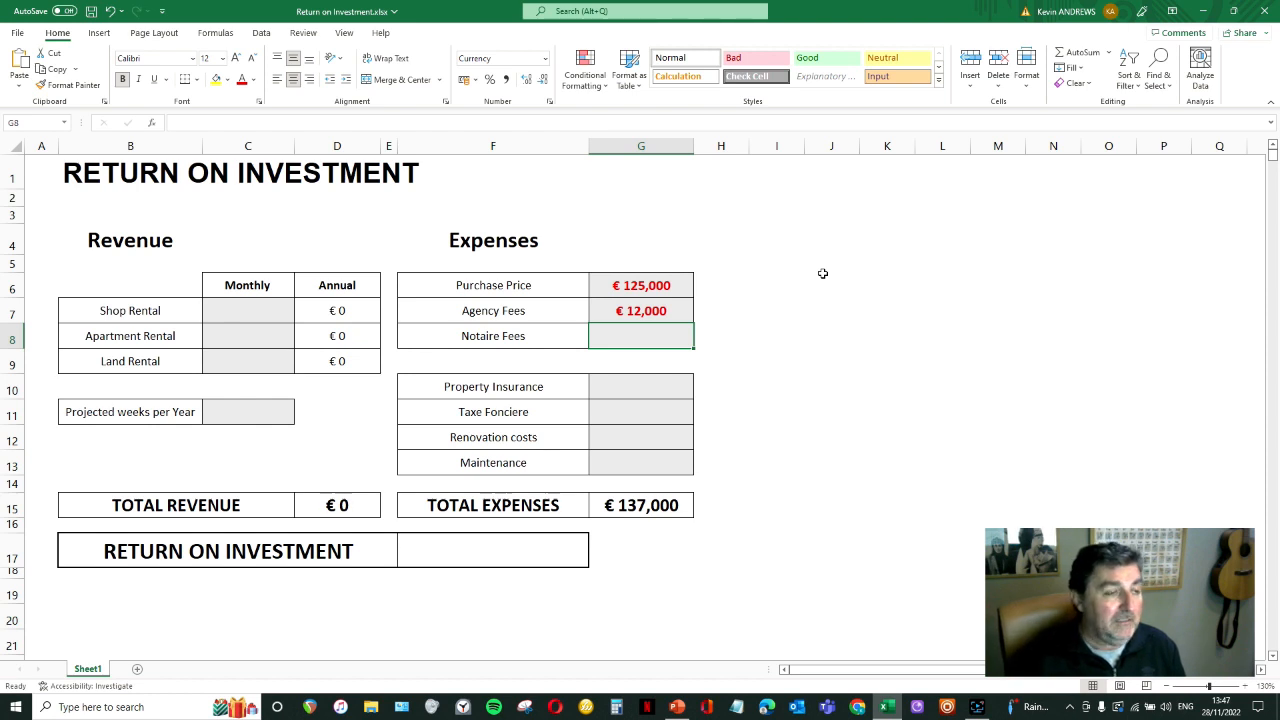
type("12,000")
key("Return")
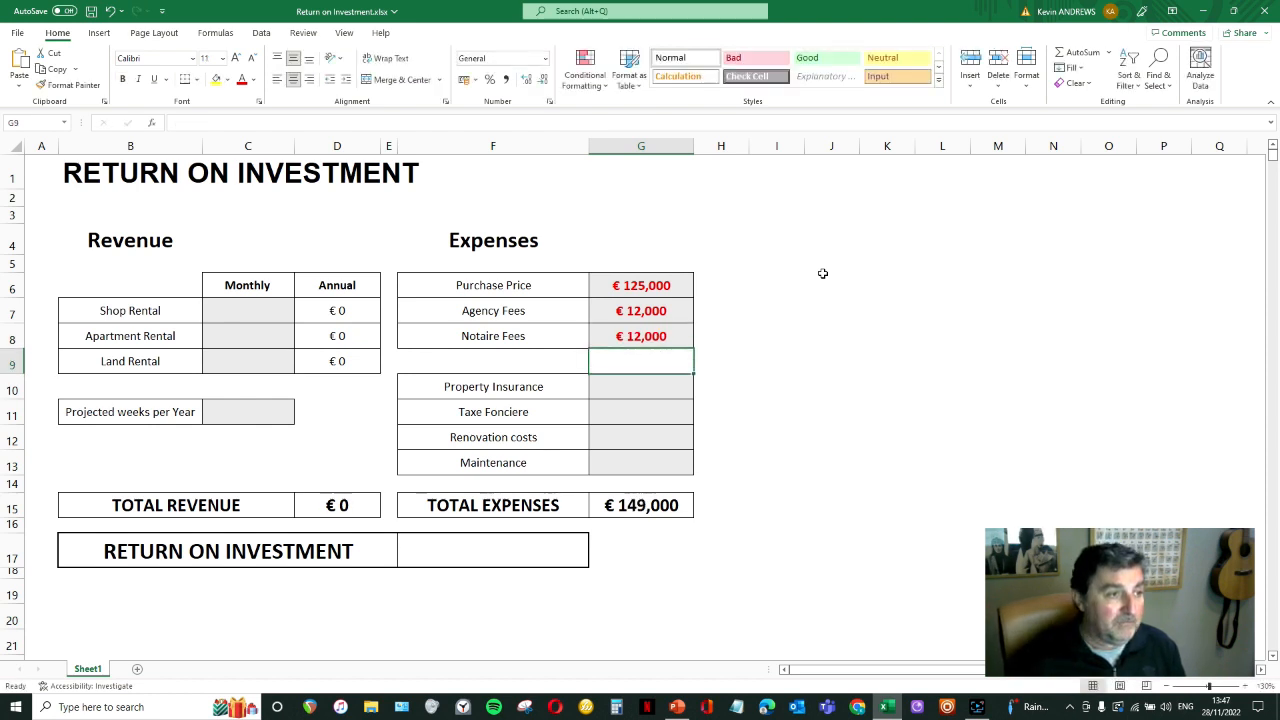
Enter 700 for Property Insurance and 700 for Taxe Fonciere in the Expenses section
left_click(656, 385)
type("700")
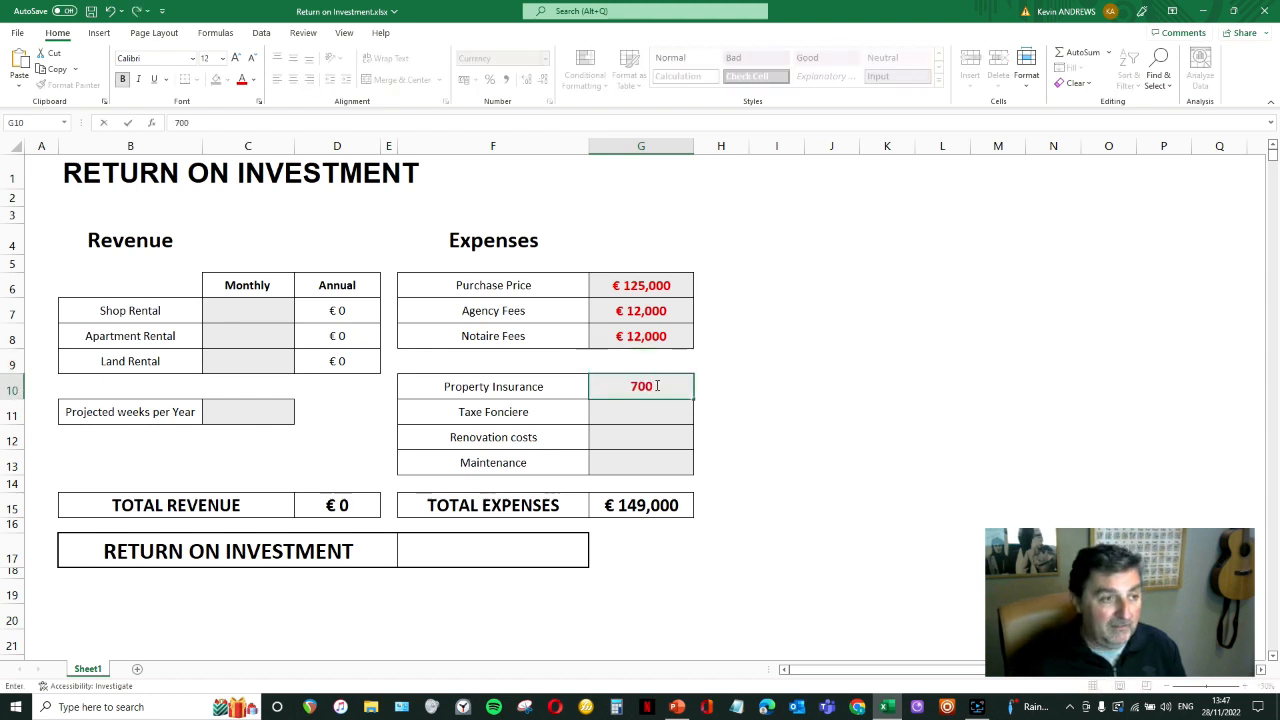
key("Return")
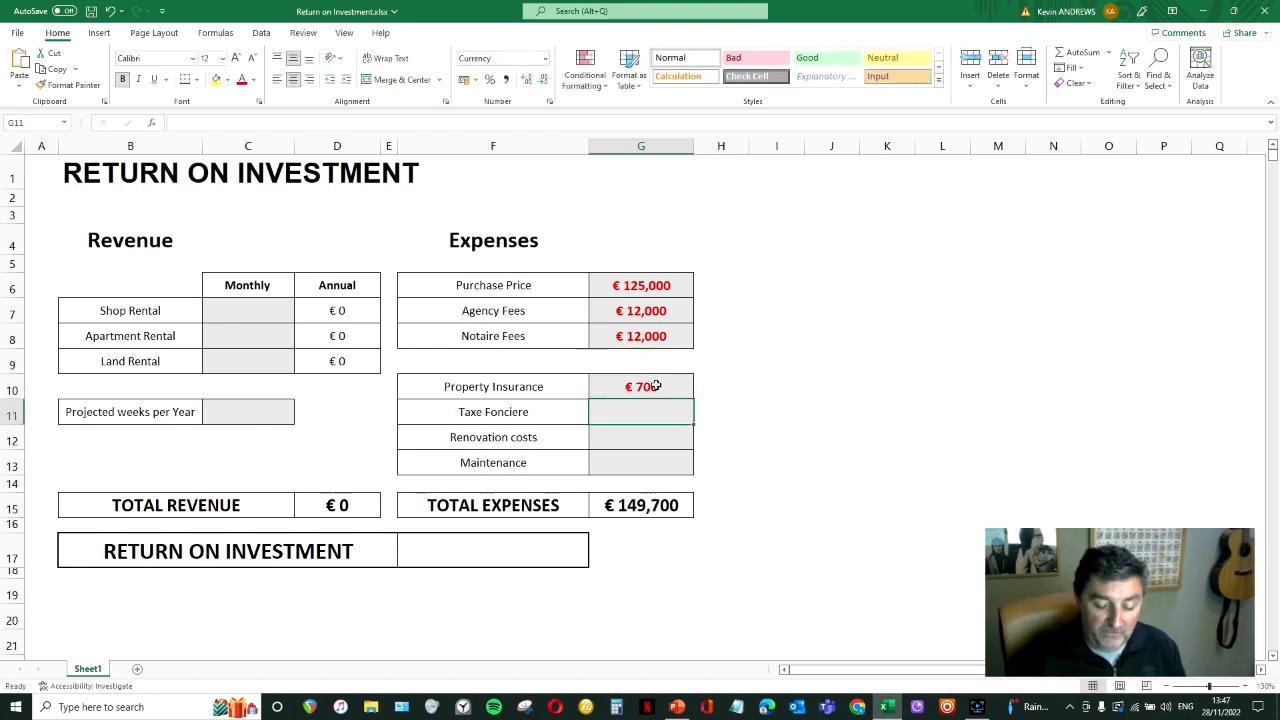
type("700")
key("Return")
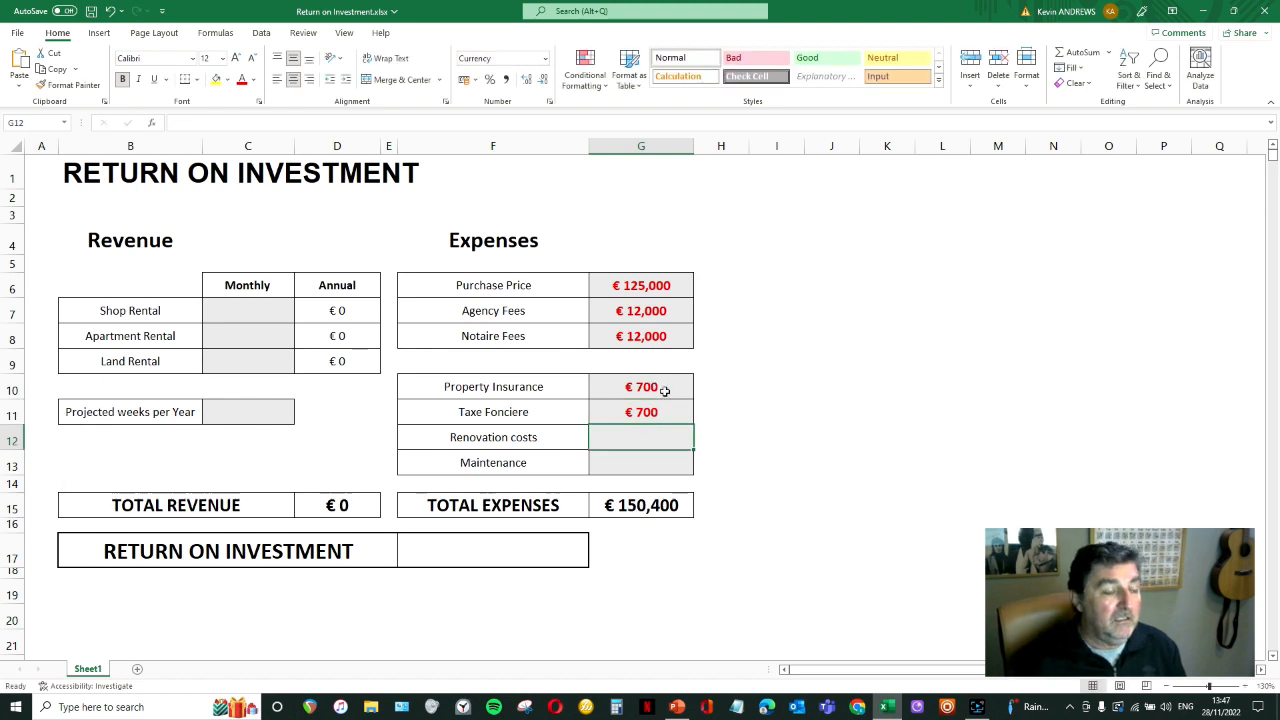
Enter 1000 as the Maintenance expense, leaving the renovation costs empty
left_click(665, 459)
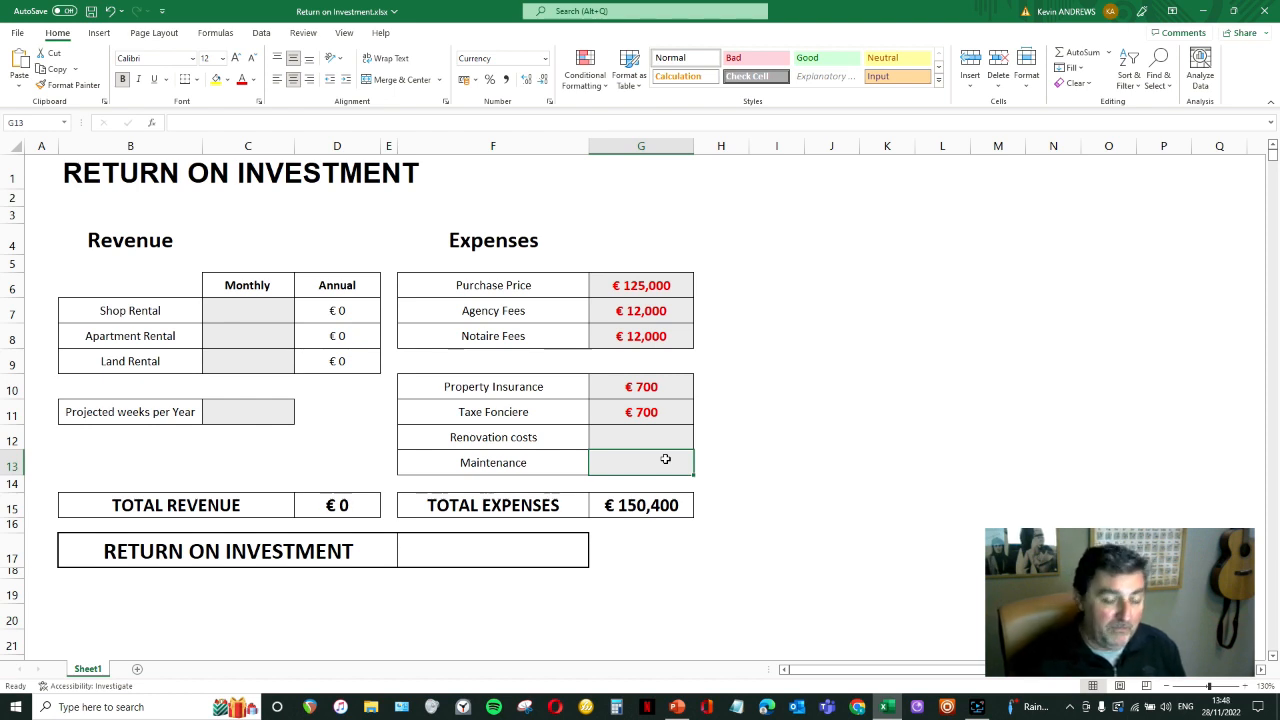
type("1,00")
type("000")
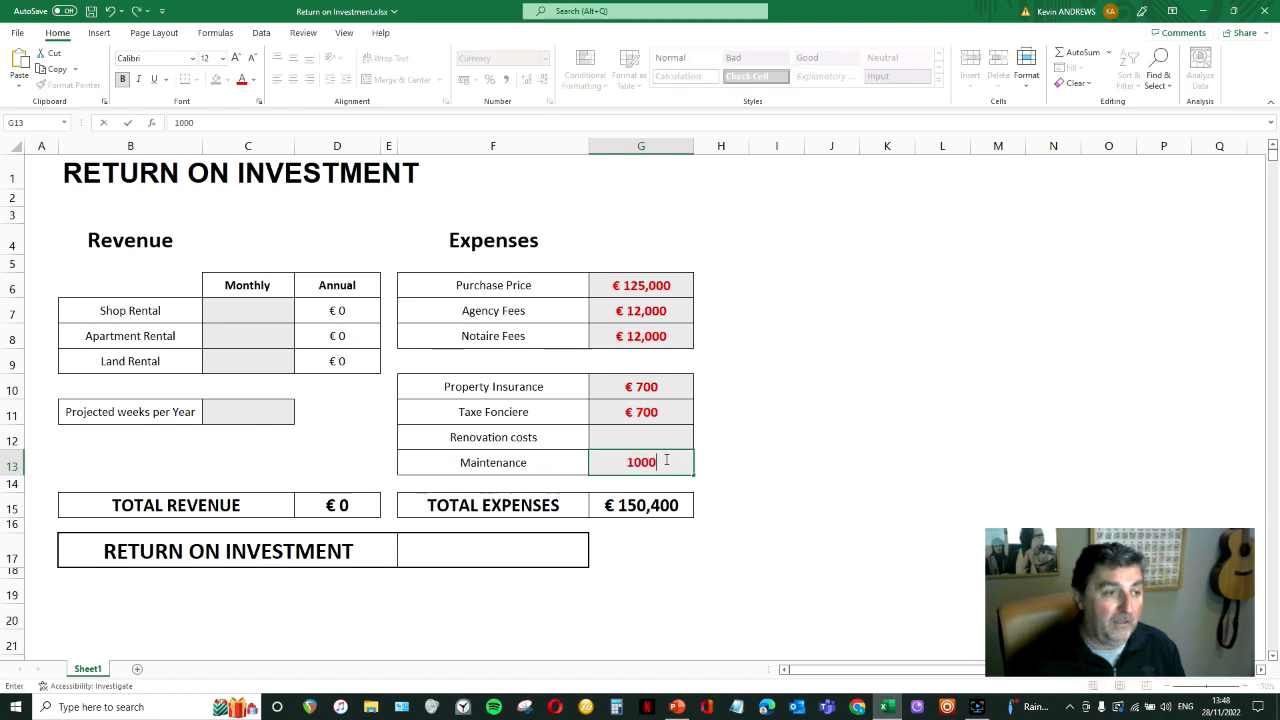
key("Return")
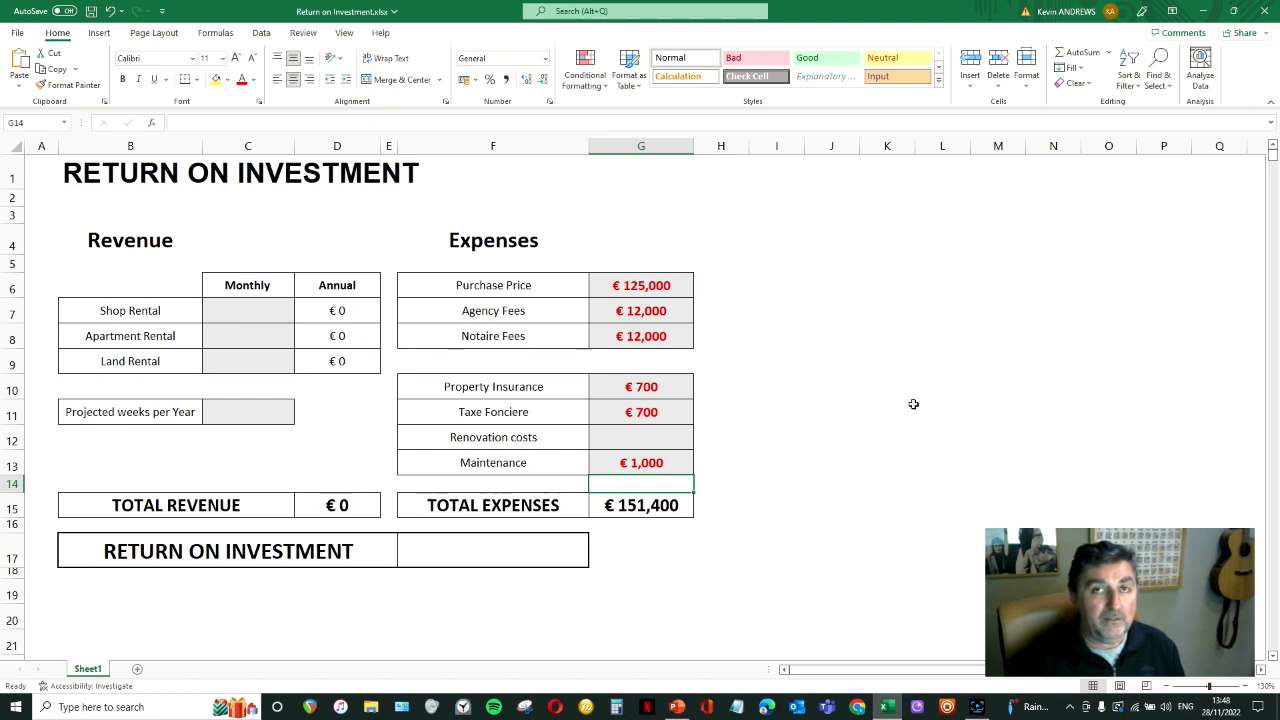
Enter monthly revenue of 400 for Shop Rental and 800 for Apartment Rental
left_click(226, 312)
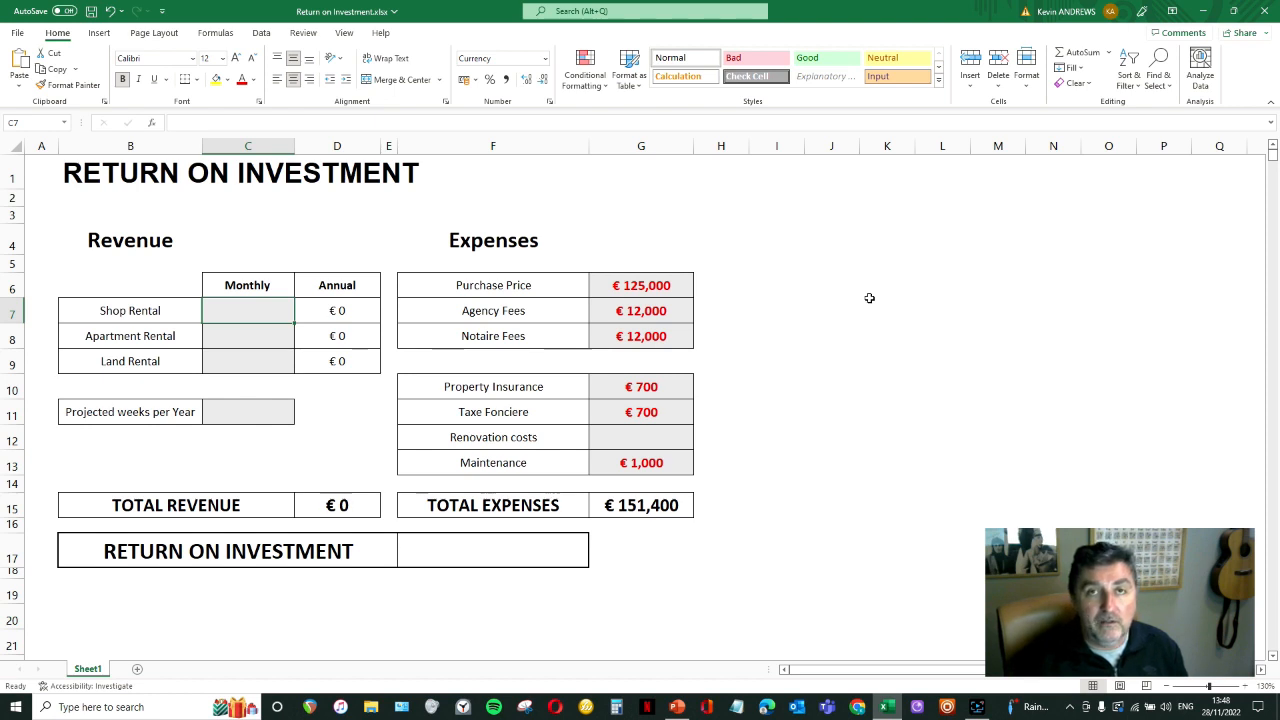
type("400")
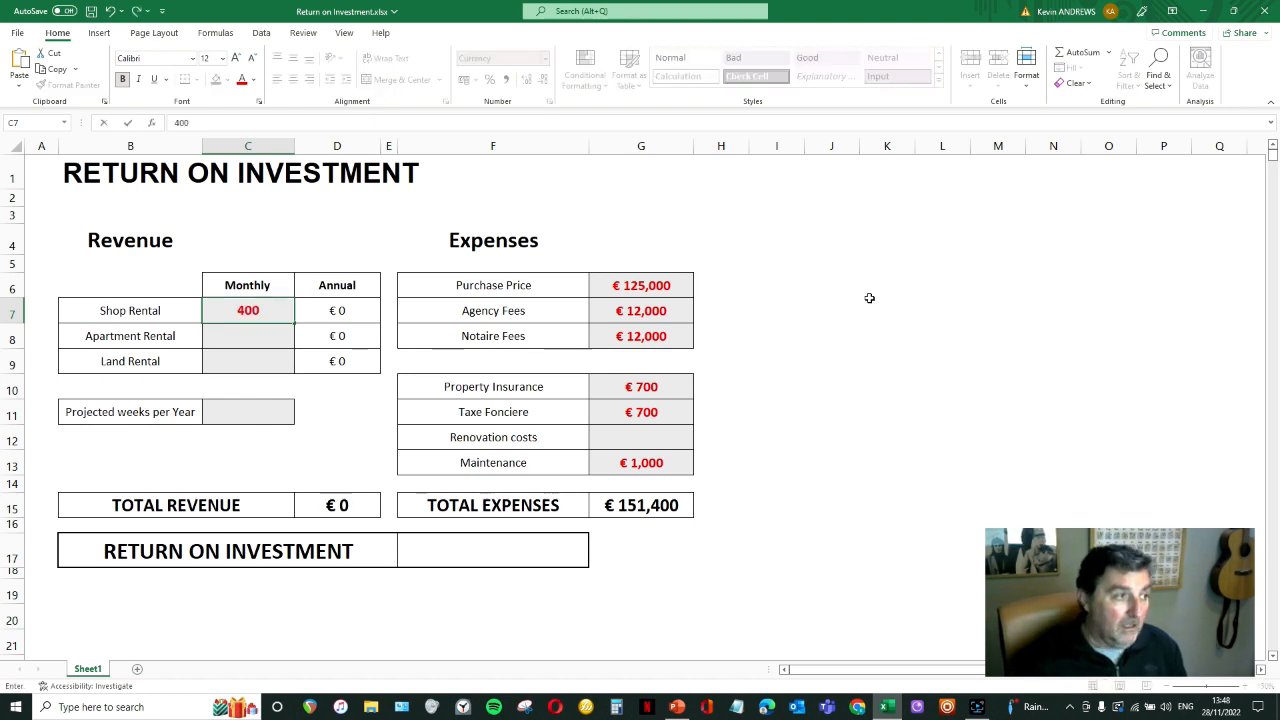
key("Return")
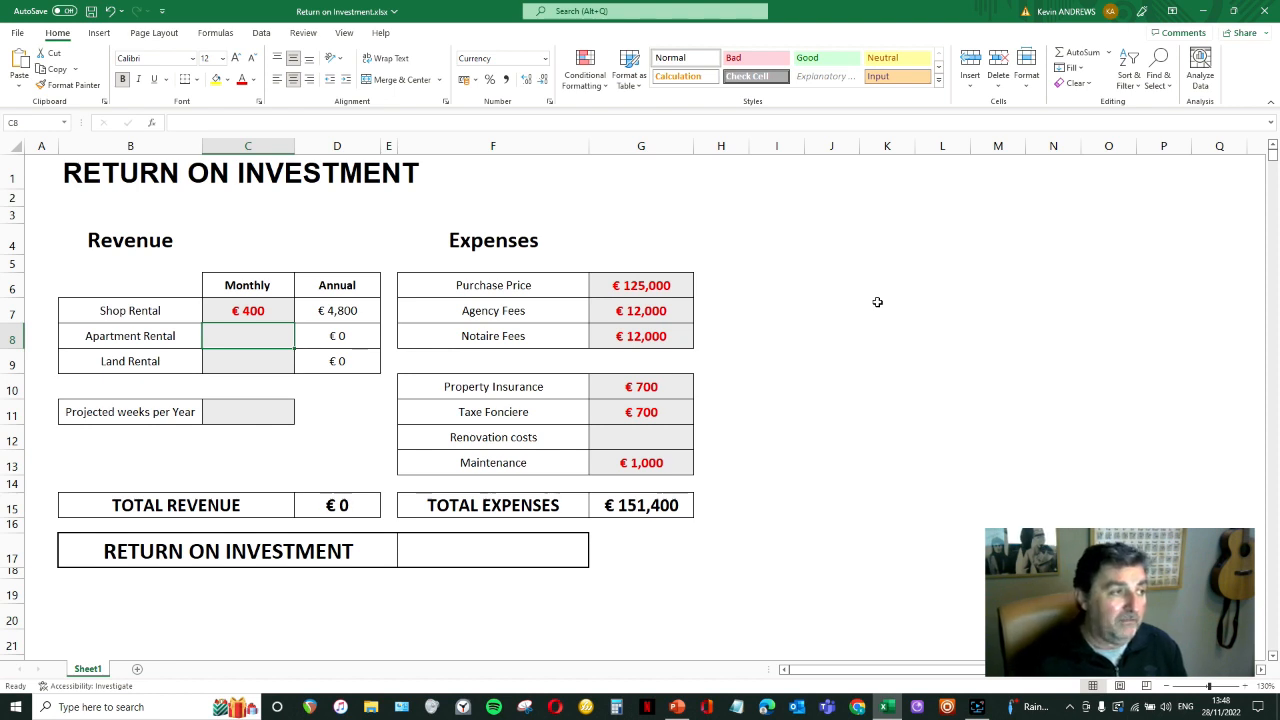
type("8")
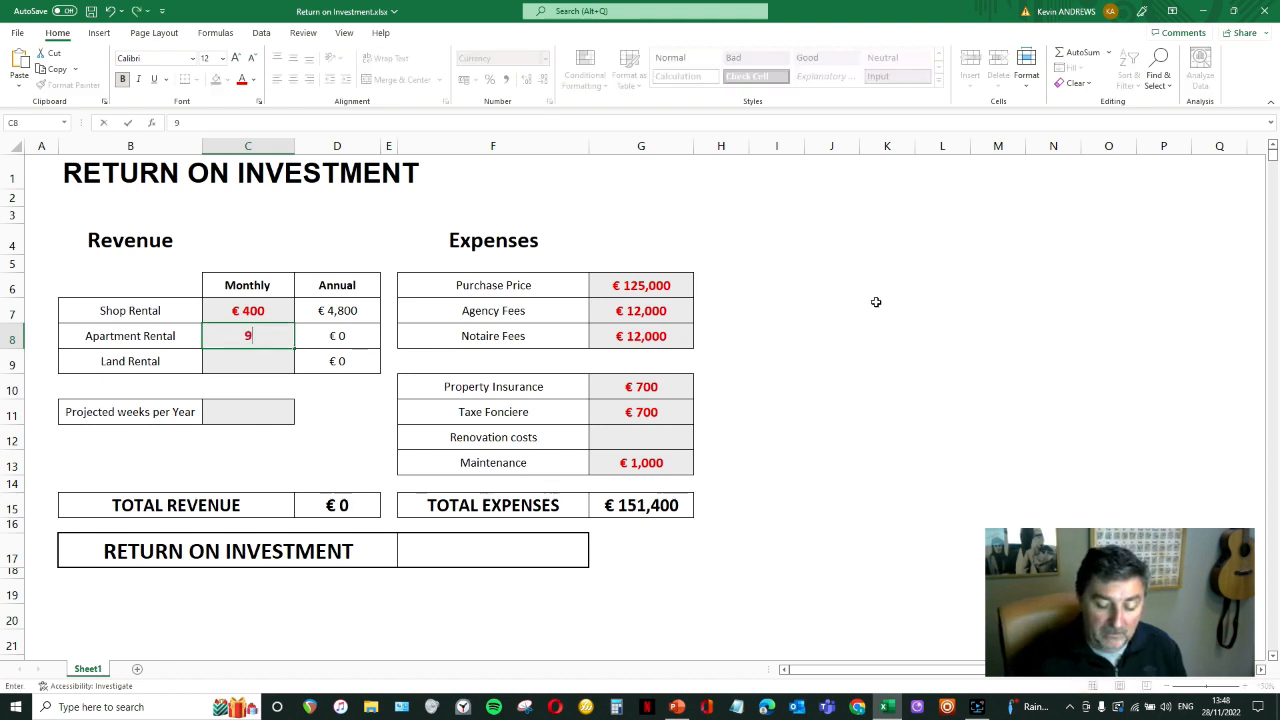
type("00")
key("Return")
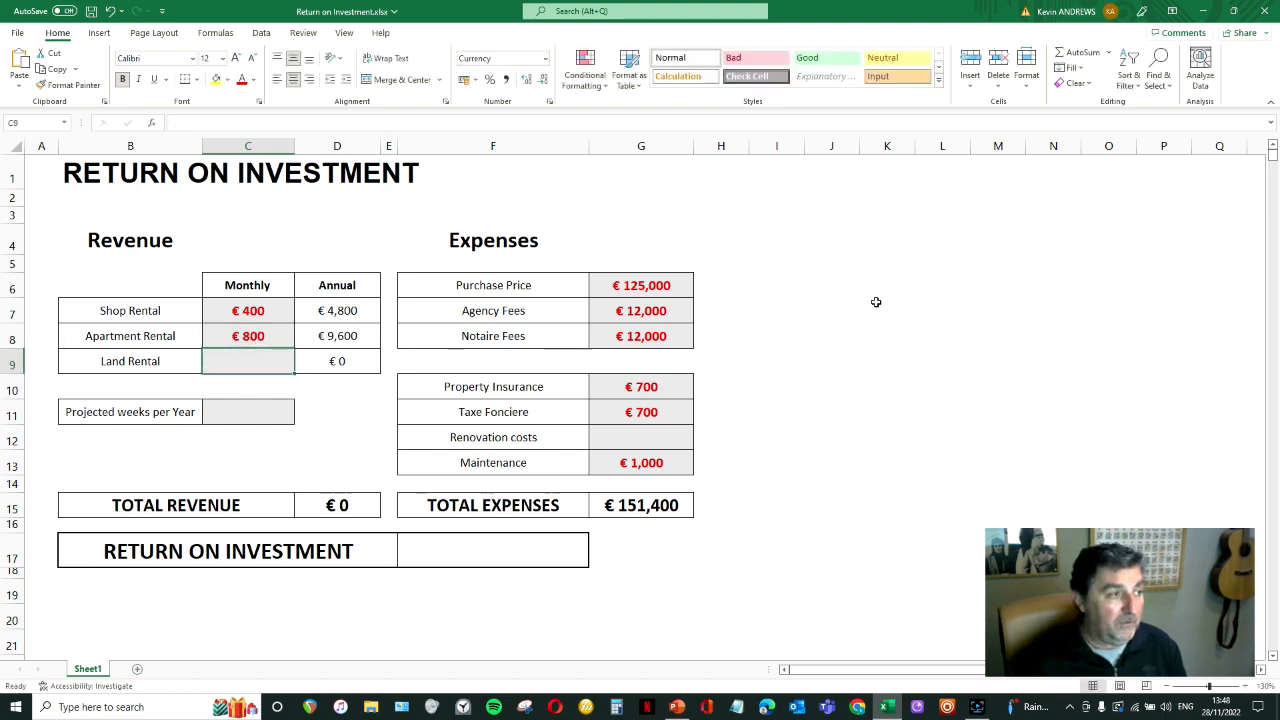
Set the projected weeks per year to 48 and select the return on investment result cell
left_click(281, 412)
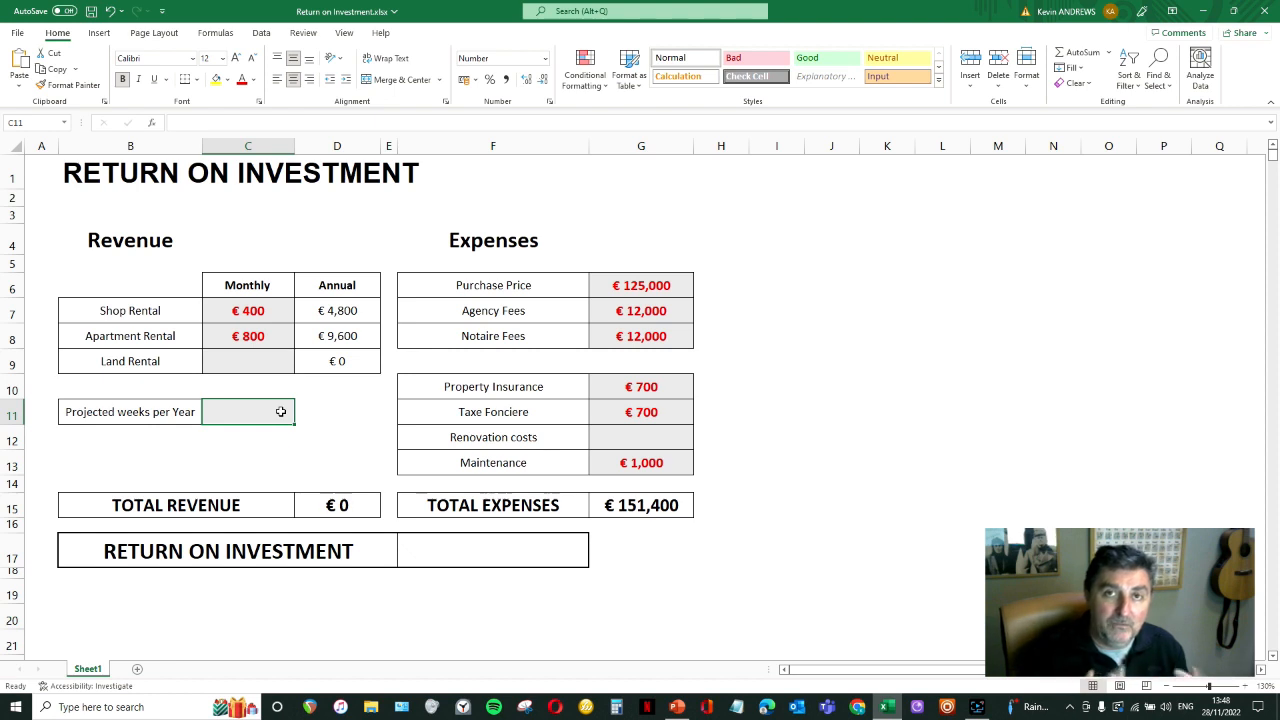
type("48")
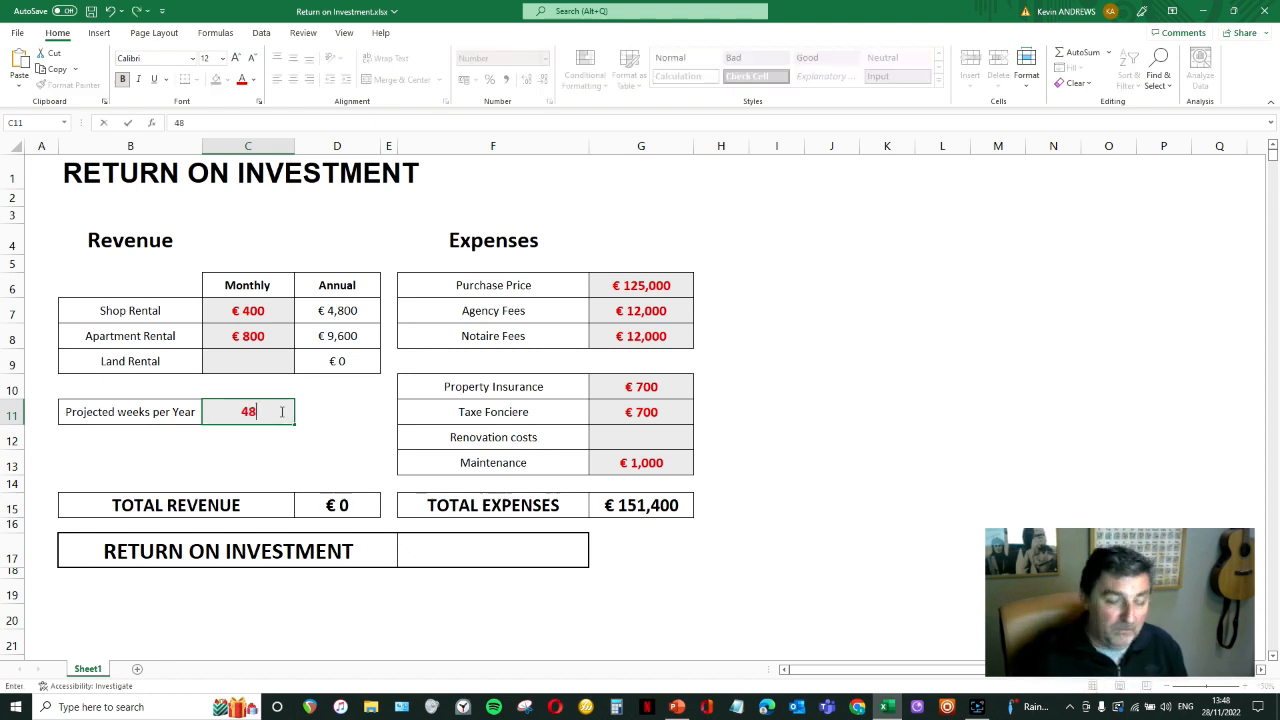
key("Return")
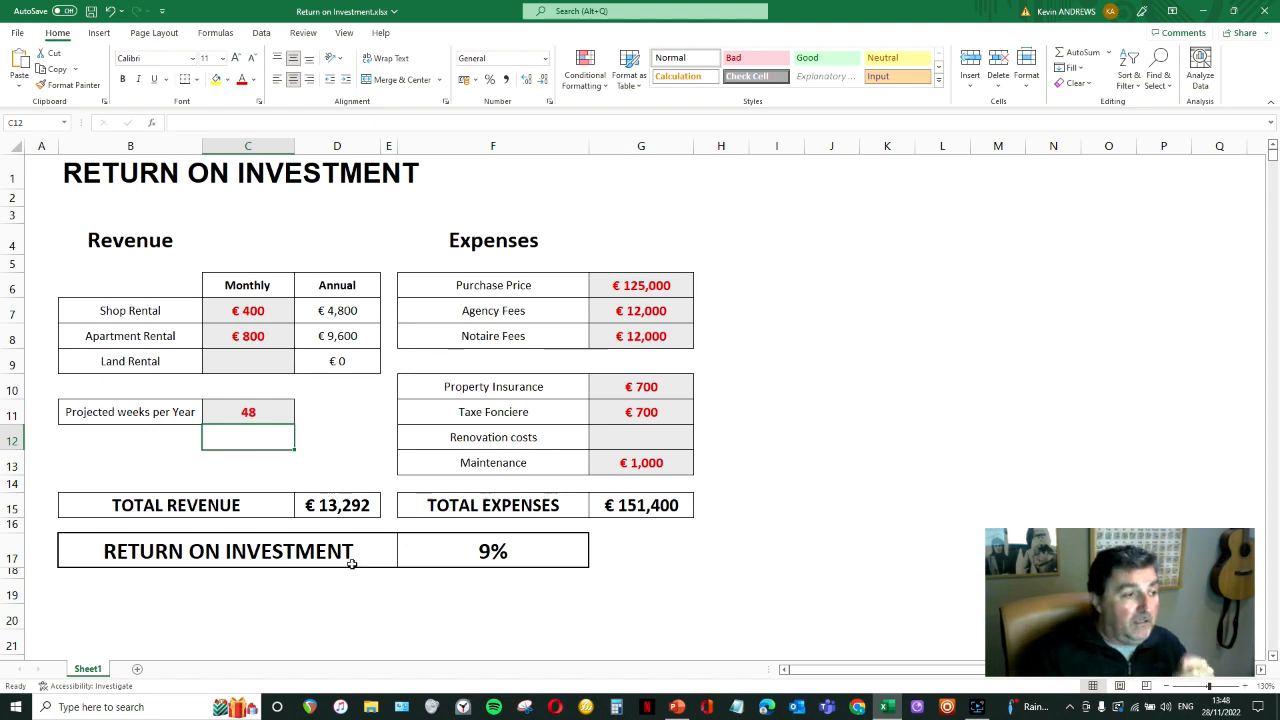
left_click(484, 561)
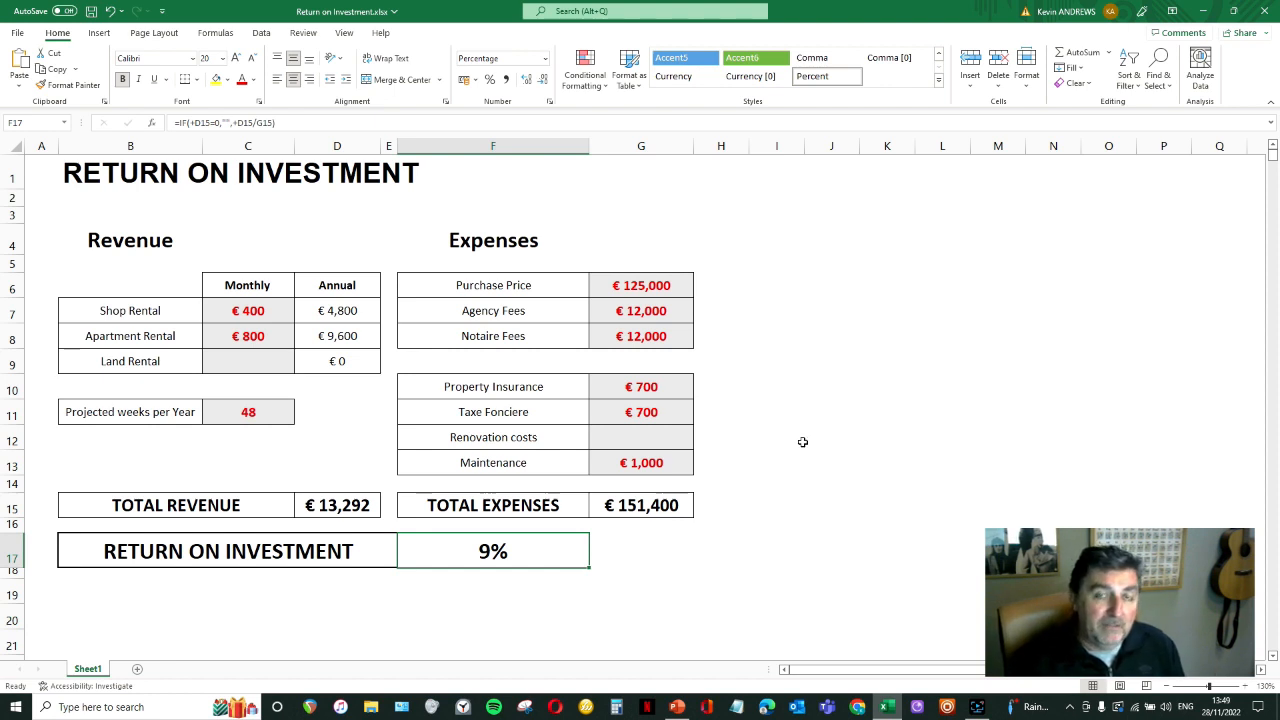
Enter 4000 as the Renovation costs in the Expenses section
left_click(645, 437)
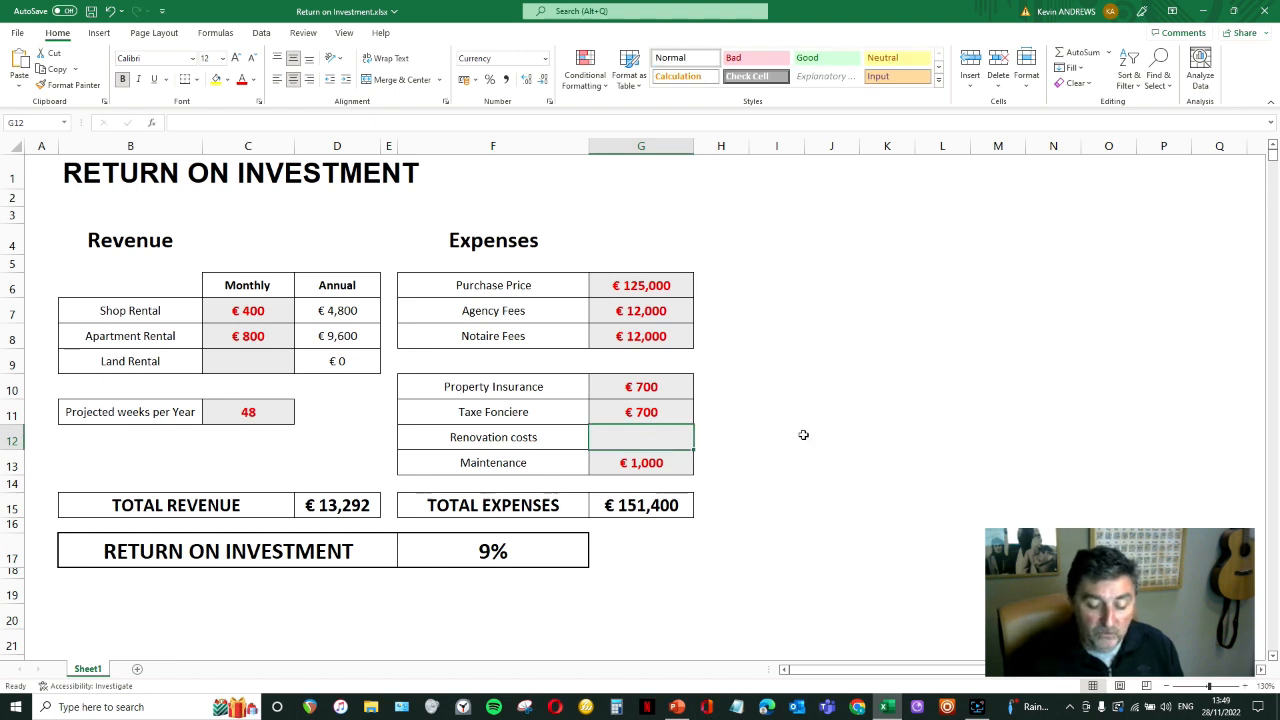
type("4000")
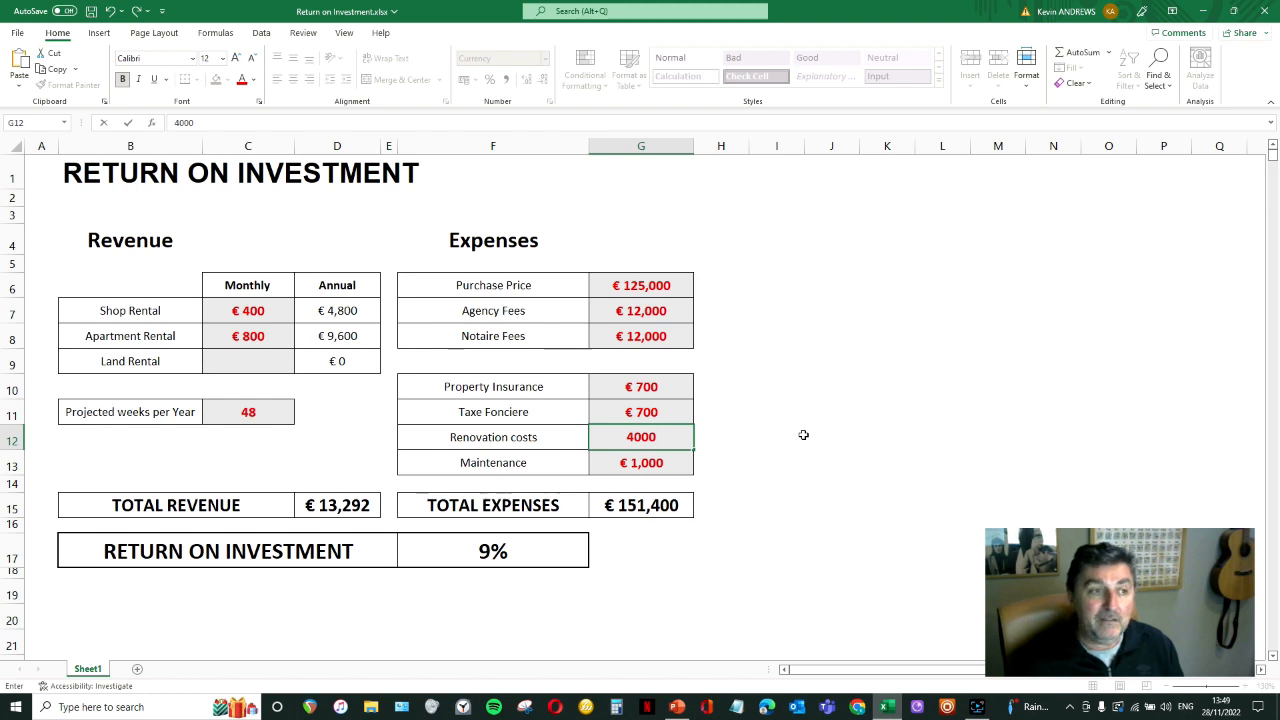
key("Return")
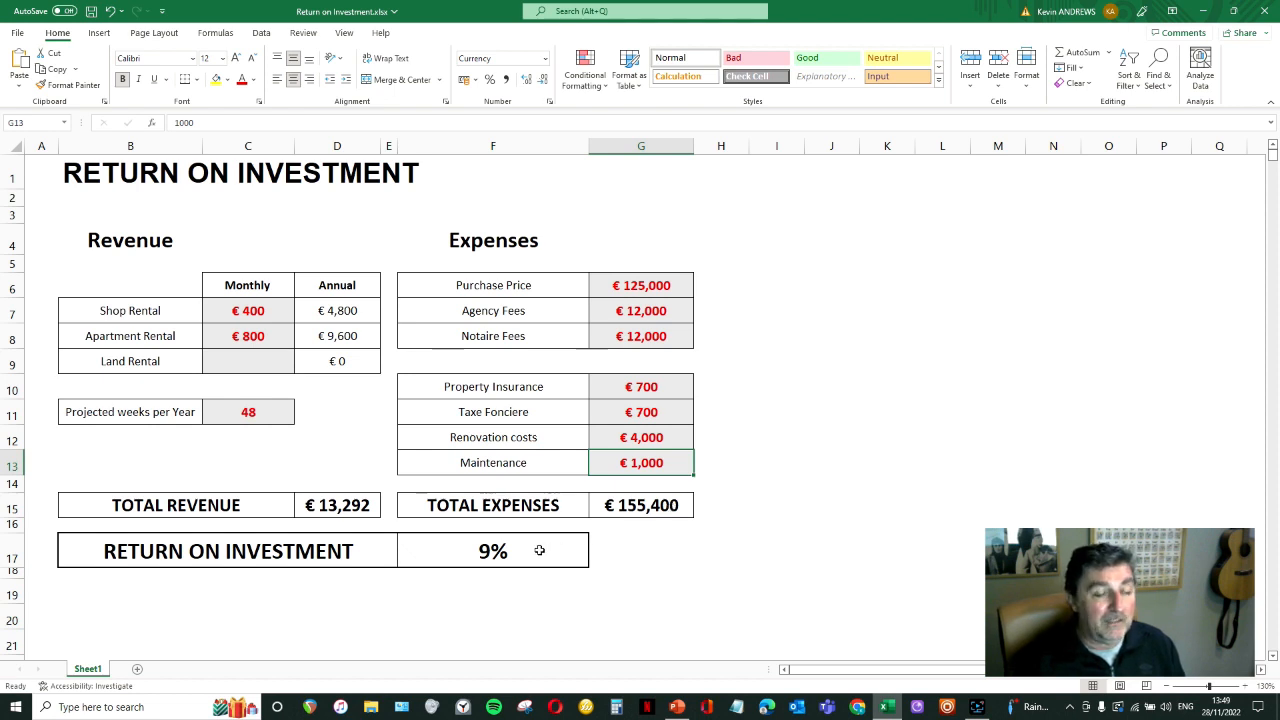
Change the monthly Apartment Rental to 1200 and select the return on investment result cell
left_click(268, 335)
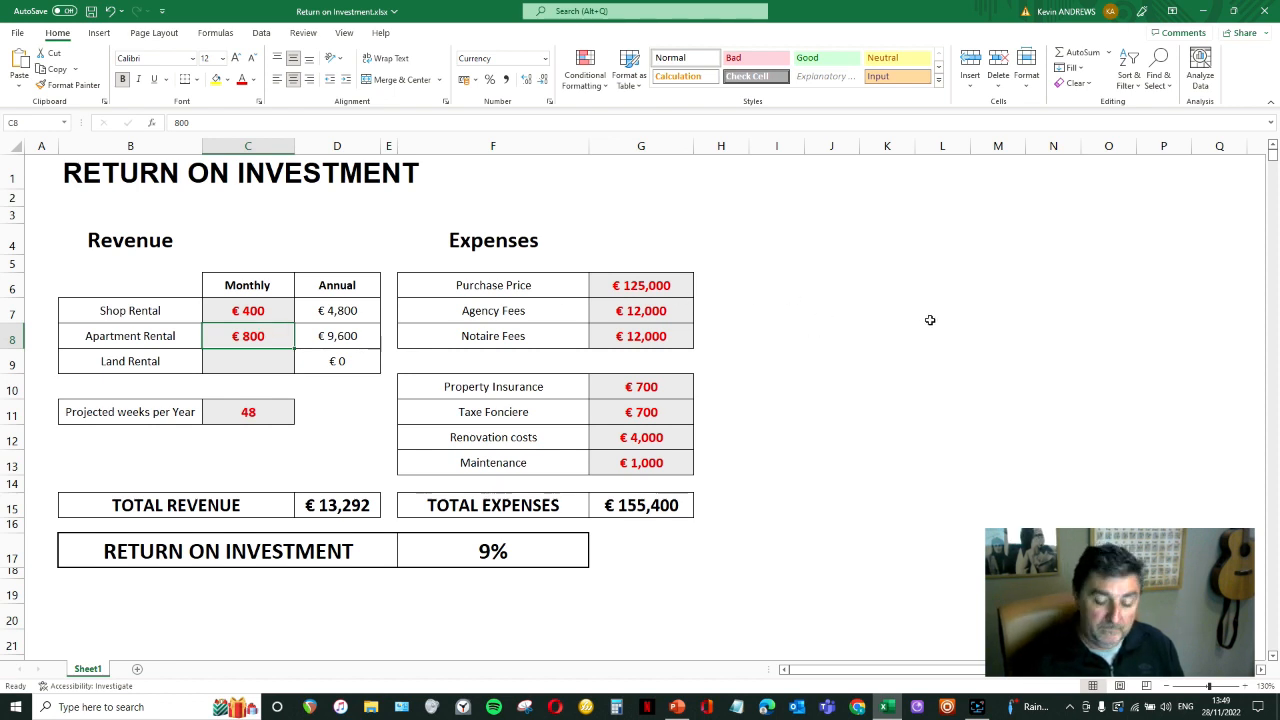
type("1200")
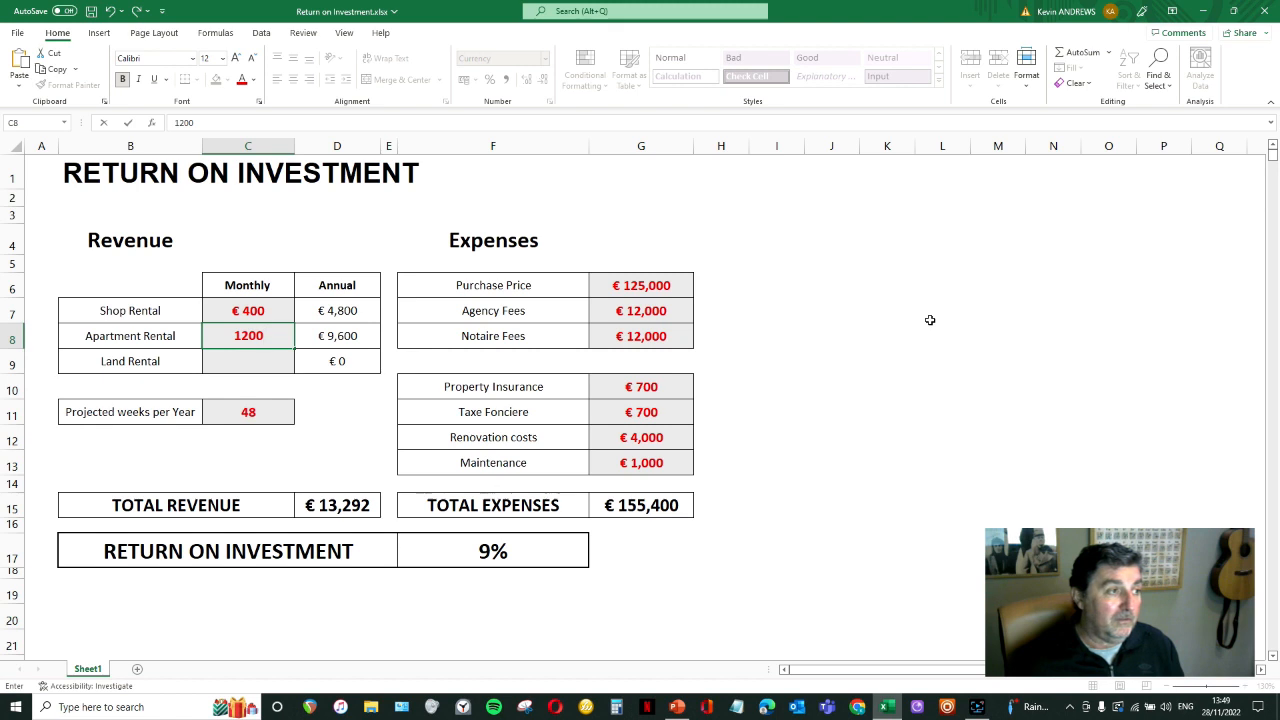
key("Return")
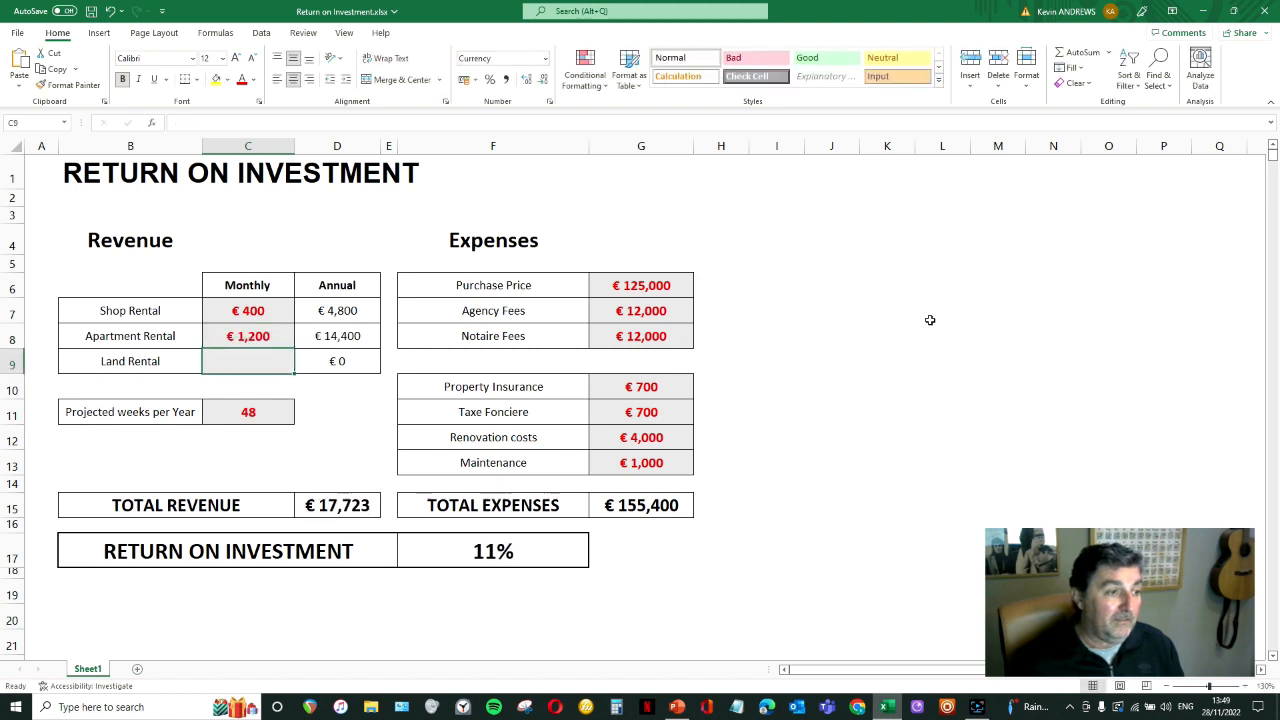
left_click(536, 554)
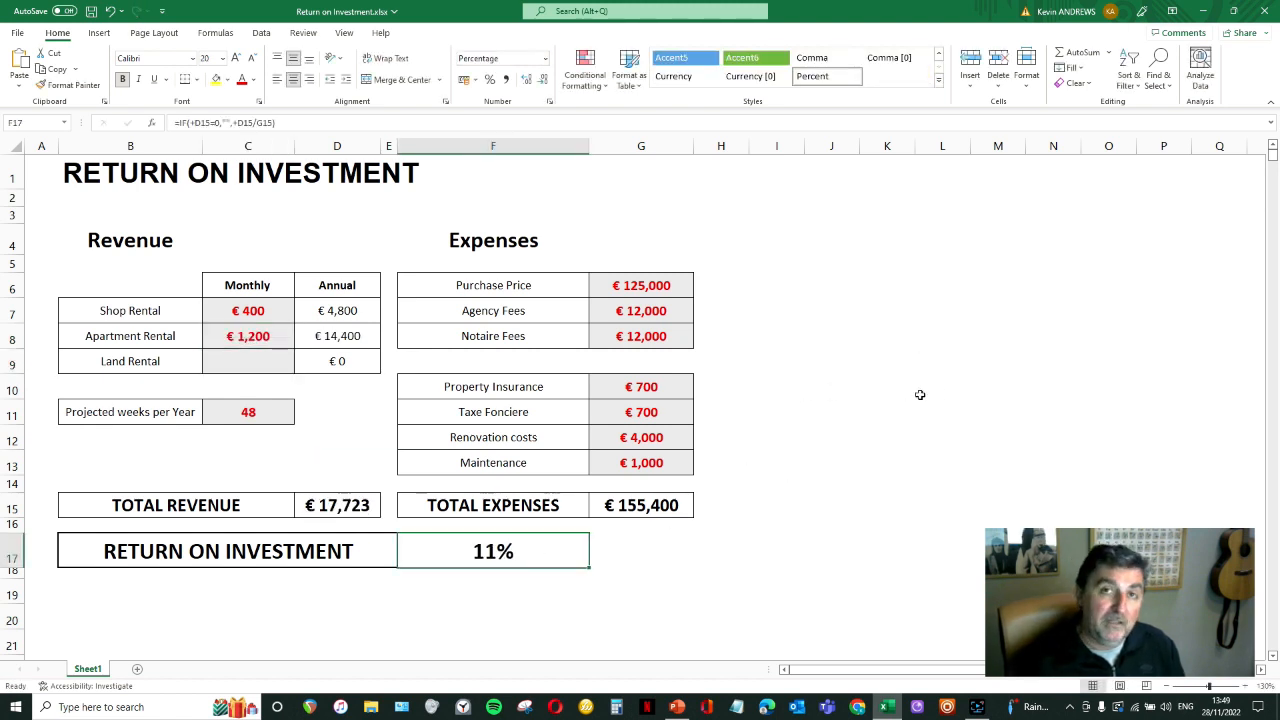